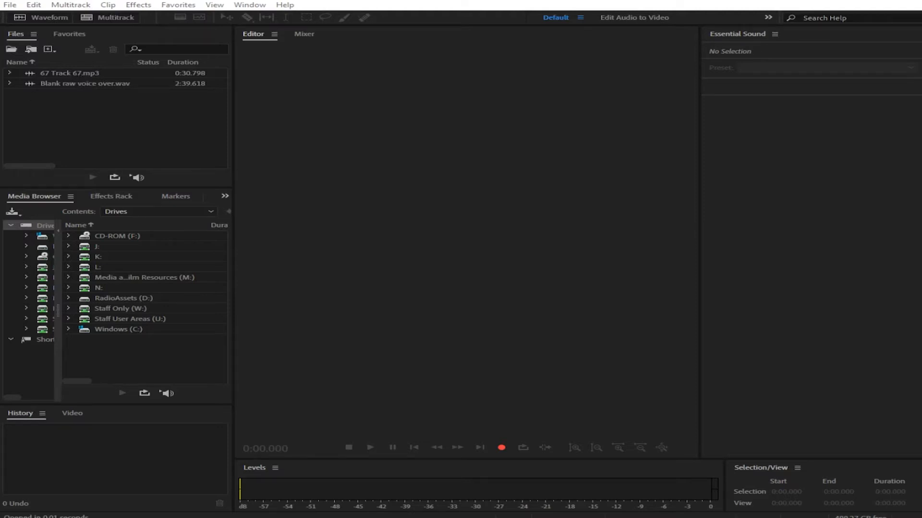
Import 66 Track 66 from the Drum & Bass Collection folder into the project files and put the folder window away
{"action": "left_click_drag", "start_coordinate": [0, 90], "coordinate": [725, 141]}
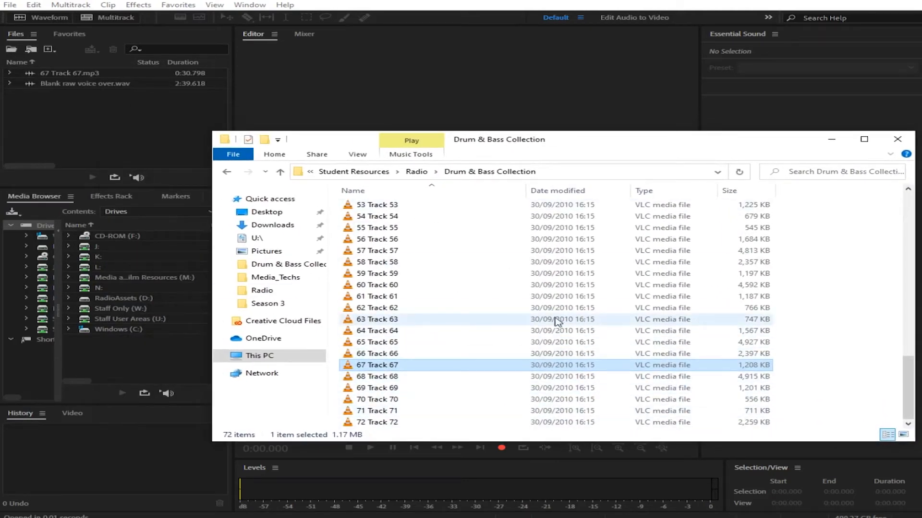
{"action": "left_click", "coordinate": [420, 355]}
{"action": "left_click_drag", "start_coordinate": [397, 360], "coordinate": [107, 123]}
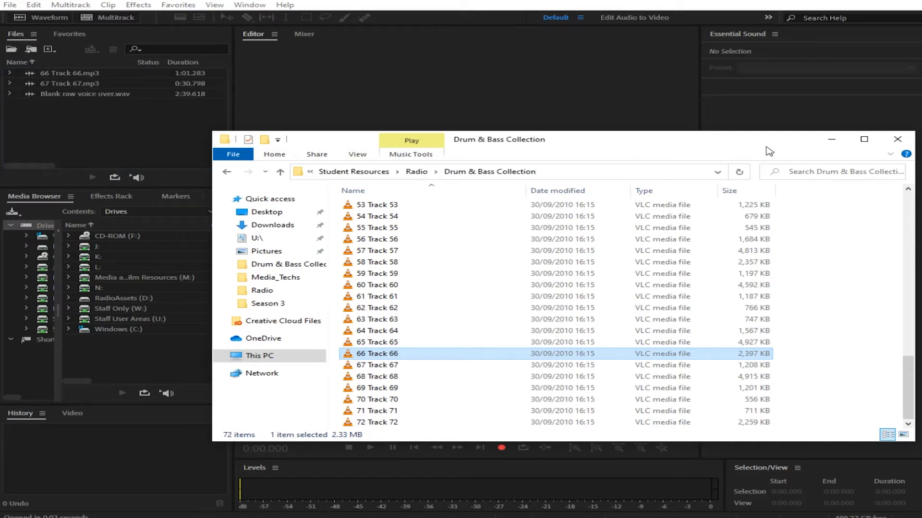
{"action": "left_click", "coordinate": [833, 140]}
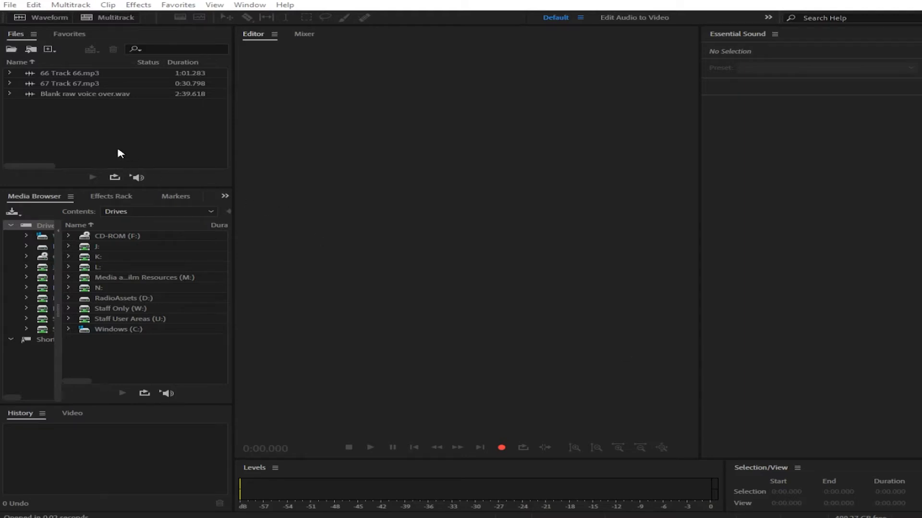
Open 67 Track 67.mp3 in the waveform editor and inspect its waveform from the full length down to individual samples
{"action": "double_click", "coordinate": [71, 85]}
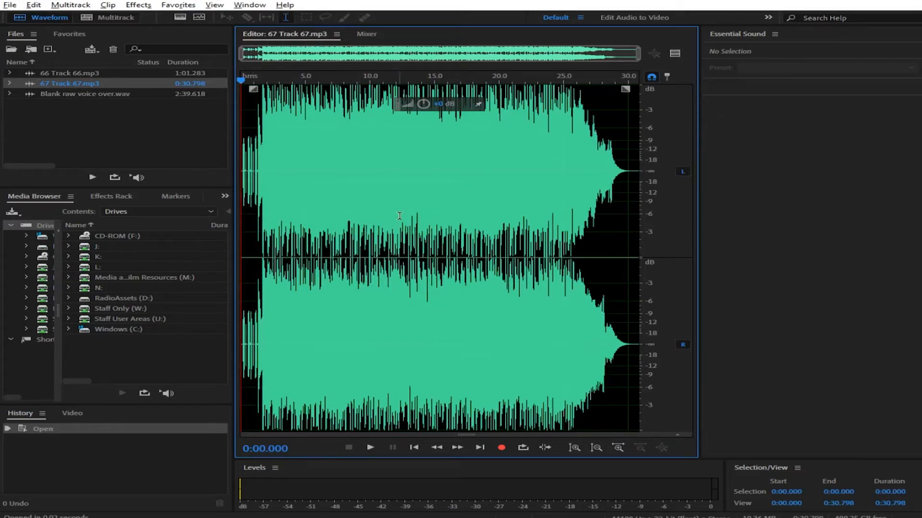
{"action": "scroll", "coordinate": [400, 213], "scroll_direction": "up", "scroll_amount": 3}
{"action": "scroll", "coordinate": [400, 214], "scroll_direction": "up", "scroll_amount": 10}
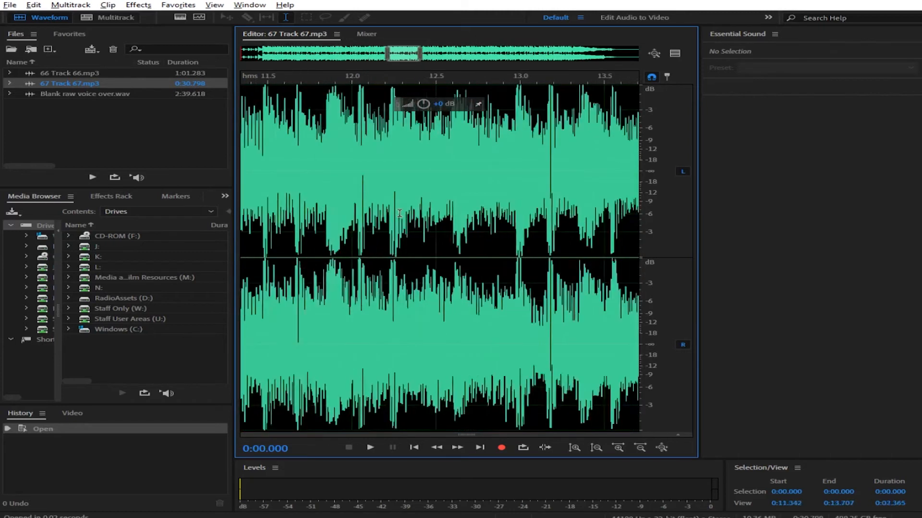
{"action": "scroll", "coordinate": [399, 214], "scroll_direction": "up", "scroll_amount": 10}
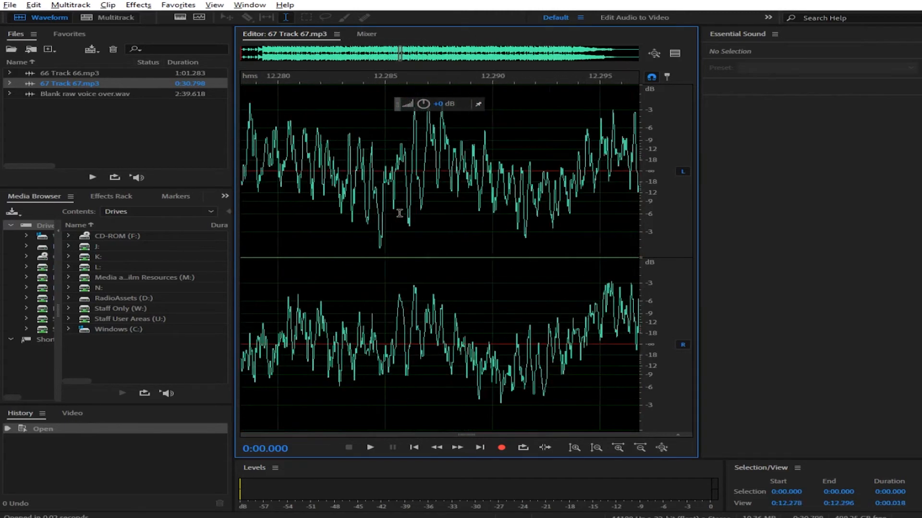
{"action": "scroll", "coordinate": [400, 214], "scroll_direction": "up", "scroll_amount": 2}
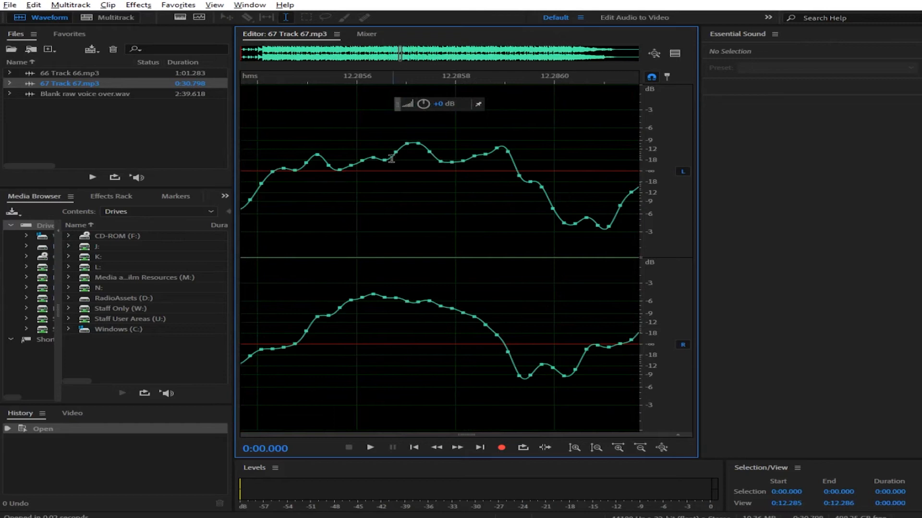
{"action": "scroll", "coordinate": [467, 155], "scroll_direction": "down", "scroll_amount": 7}
{"action": "scroll", "coordinate": [466, 155], "scroll_direction": "down", "scroll_amount": 12}
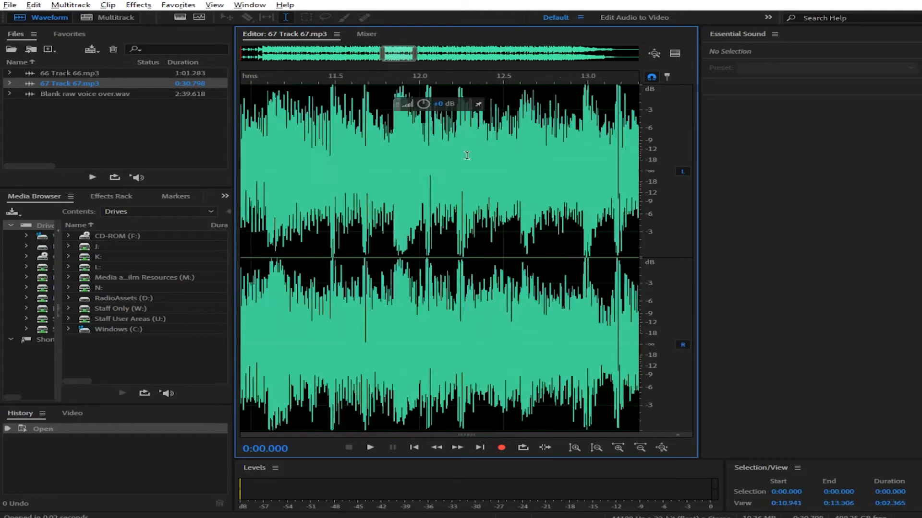
{"action": "key", "text": "alt"}
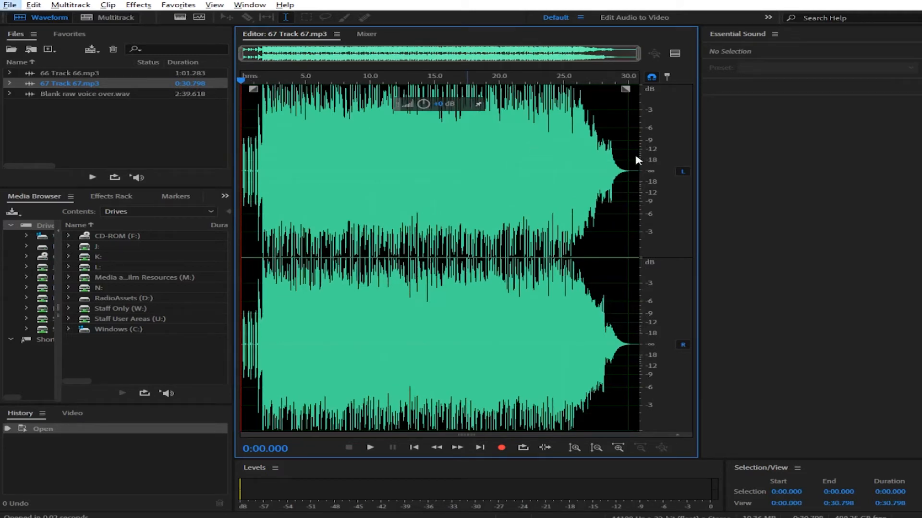
Examine the waveform's peaks against the 0 dB level, across the whole track and closely over its opening seconds
{"action": "scroll", "coordinate": [668, 151], "scroll_direction": "down", "scroll_amount": 4}
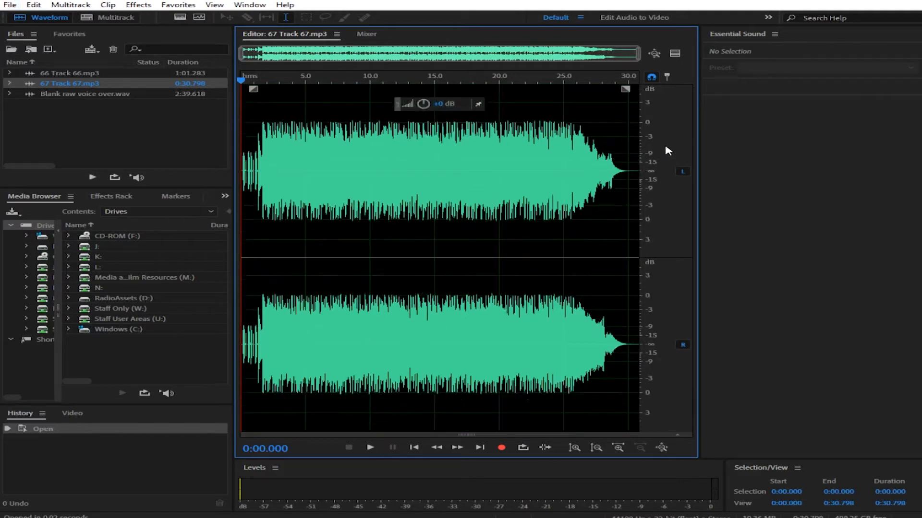
{"action": "scroll", "coordinate": [668, 150], "scroll_direction": "up", "scroll_amount": 5}
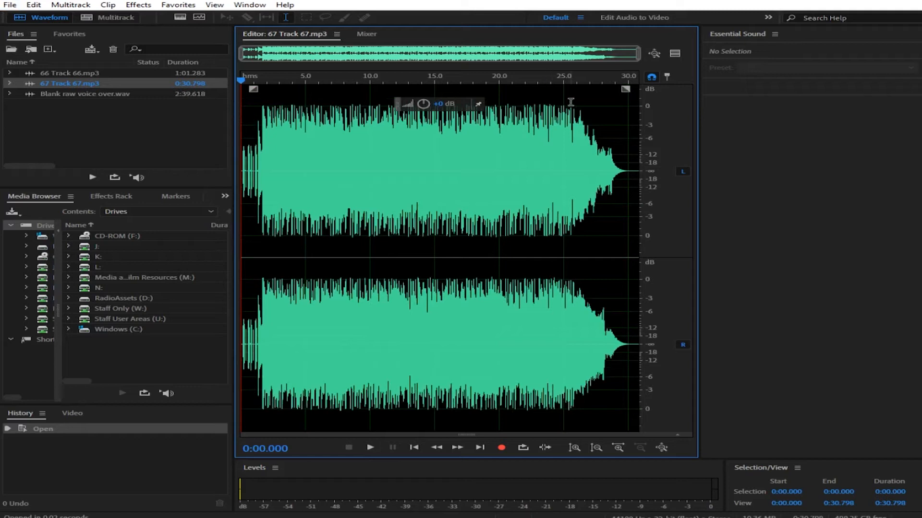
{"action": "scroll", "coordinate": [664, 129], "scroll_direction": "up", "scroll_amount": 2}
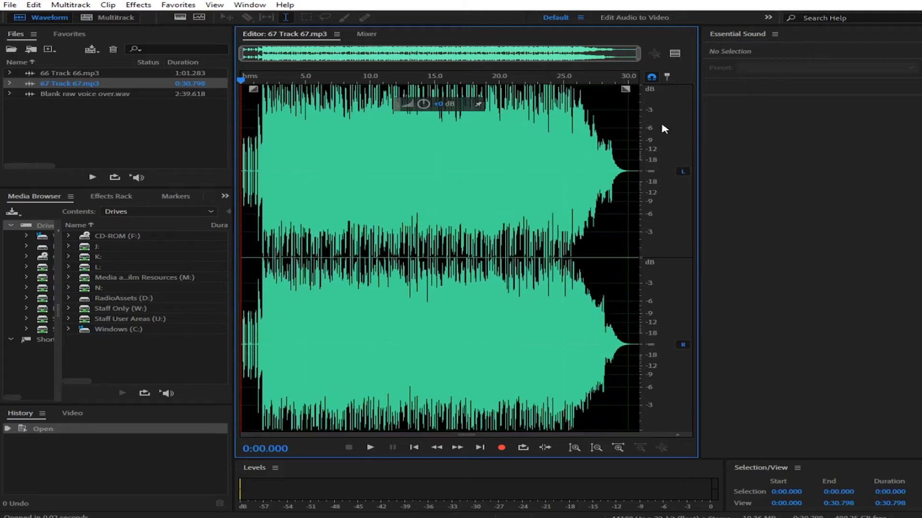
{"action": "scroll", "coordinate": [660, 131], "scroll_direction": "down", "scroll_amount": 2}
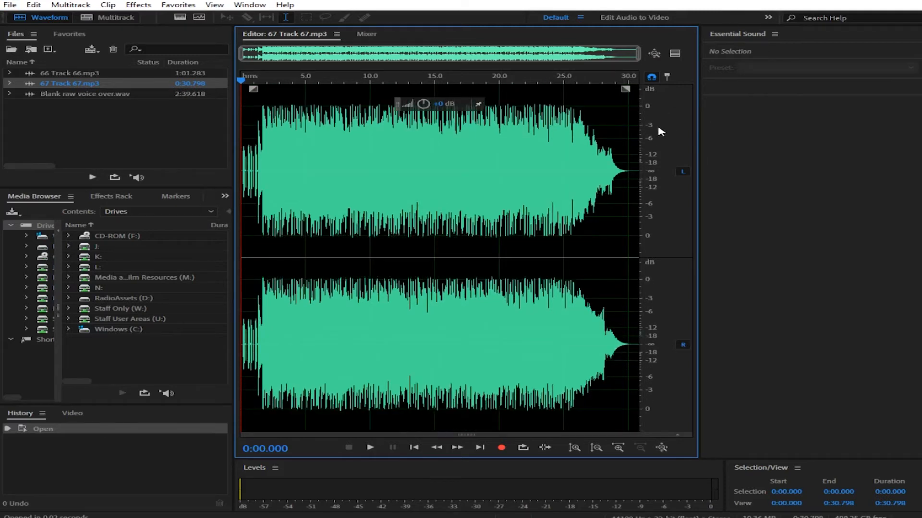
{"action": "scroll", "coordinate": [306, 106], "scroll_direction": "up", "scroll_amount": 3}
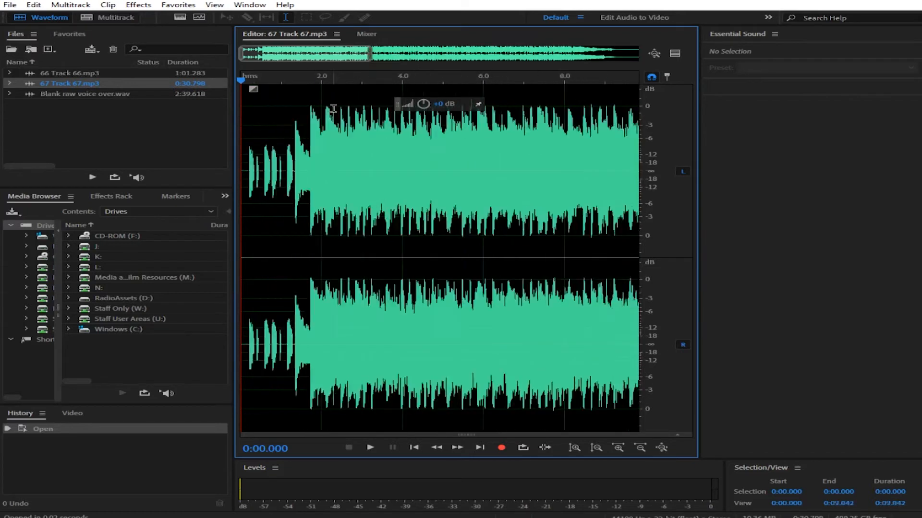
{"action": "scroll", "coordinate": [368, 112], "scroll_direction": "up", "scroll_amount": 2}
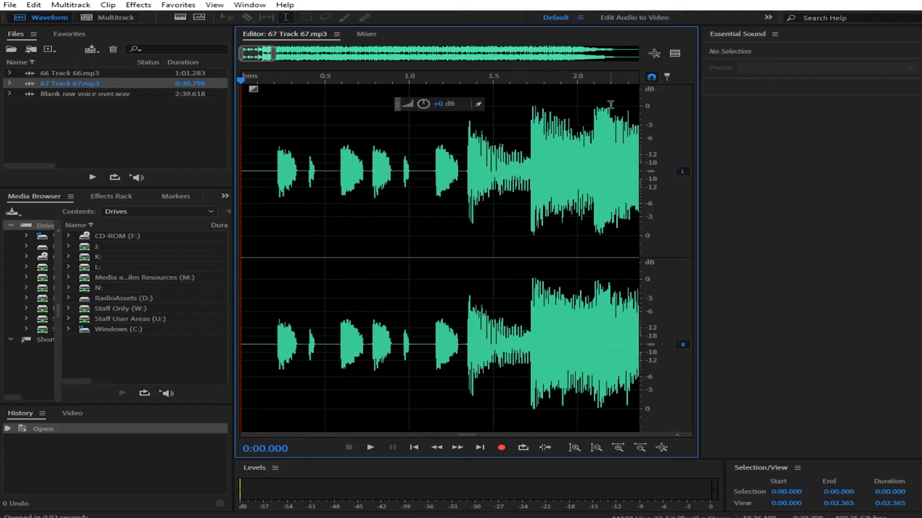
{"action": "scroll", "coordinate": [563, 106], "scroll_direction": "down", "scroll_amount": 5}
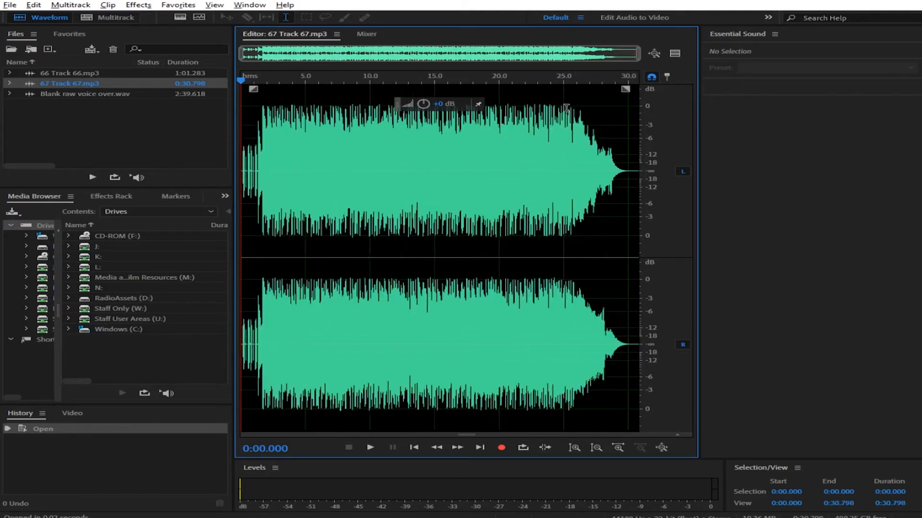
{"action": "key", "text": "alt"}
{"action": "scroll", "coordinate": [263, 128], "scroll_direction": "up", "scroll_amount": 5}
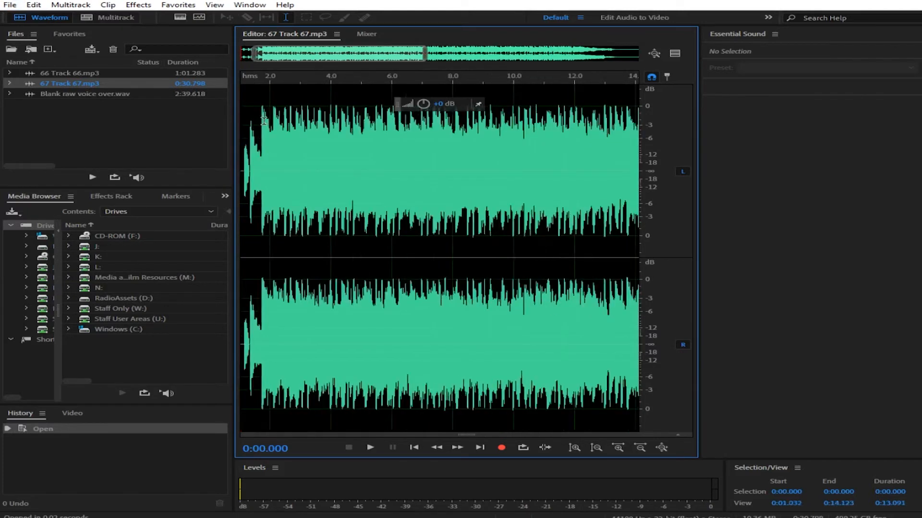
{"action": "scroll", "coordinate": [407, 150], "scroll_direction": "down", "scroll_amount": 3}
{"action": "scroll", "coordinate": [263, 156], "scroll_direction": "up", "scroll_amount": 6}
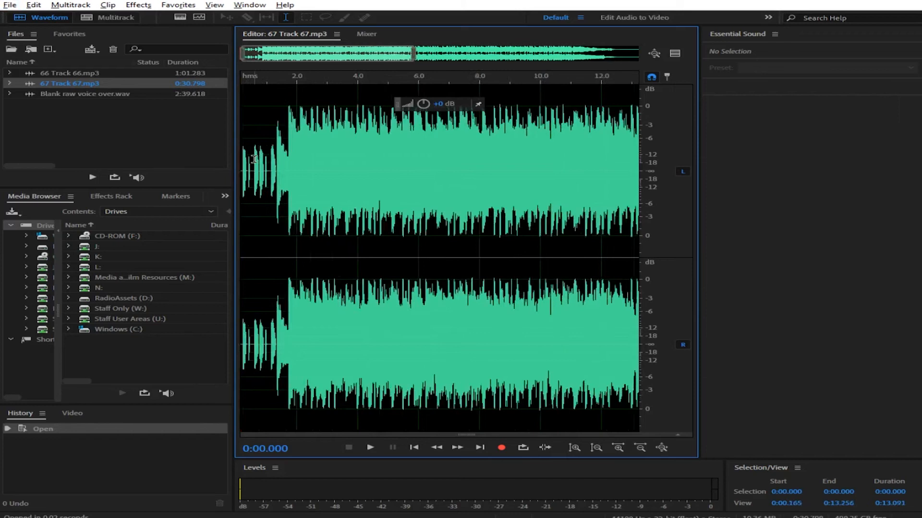
{"action": "key", "text": "alt"}
{"action": "left_click_drag", "start_coordinate": [274, 56], "coordinate": [254, 57]}
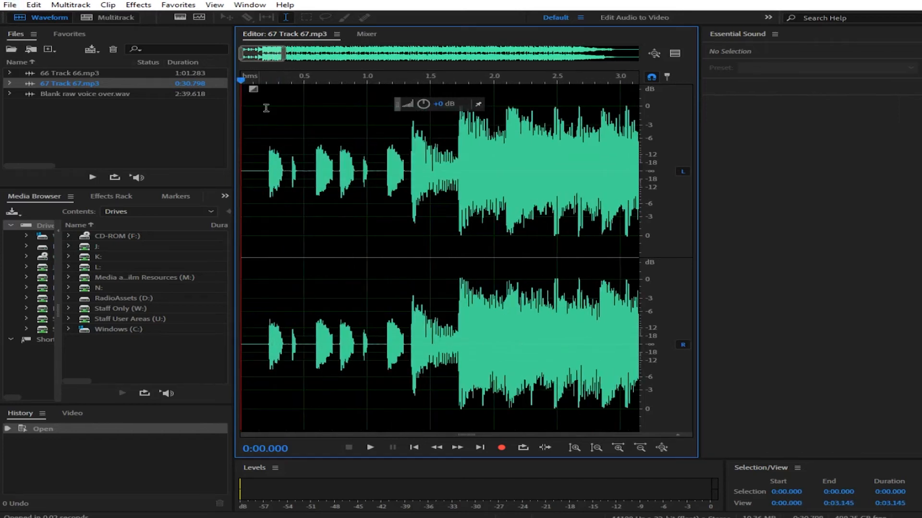
Play the track from the start to check its levels, stop playback and reset the clipping indicators
{"action": "left_click", "coordinate": [371, 449]}
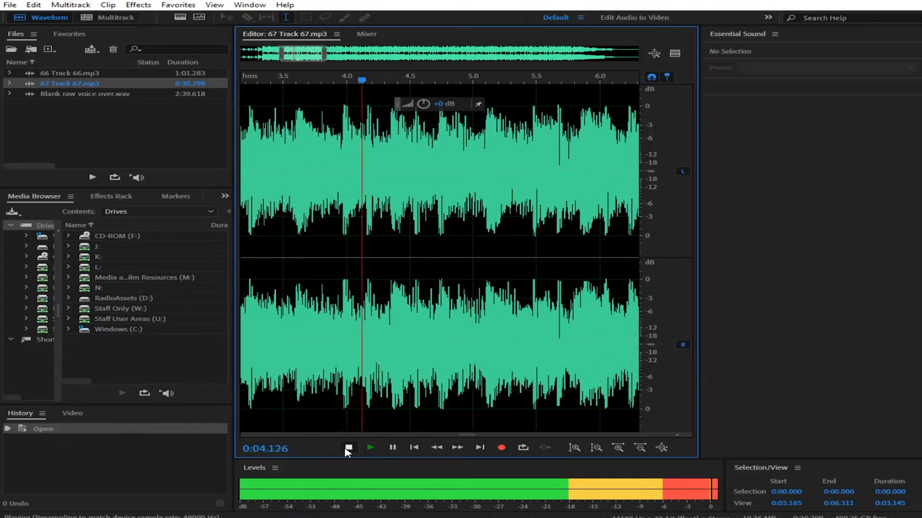
{"action": "left_click", "coordinate": [349, 448]}
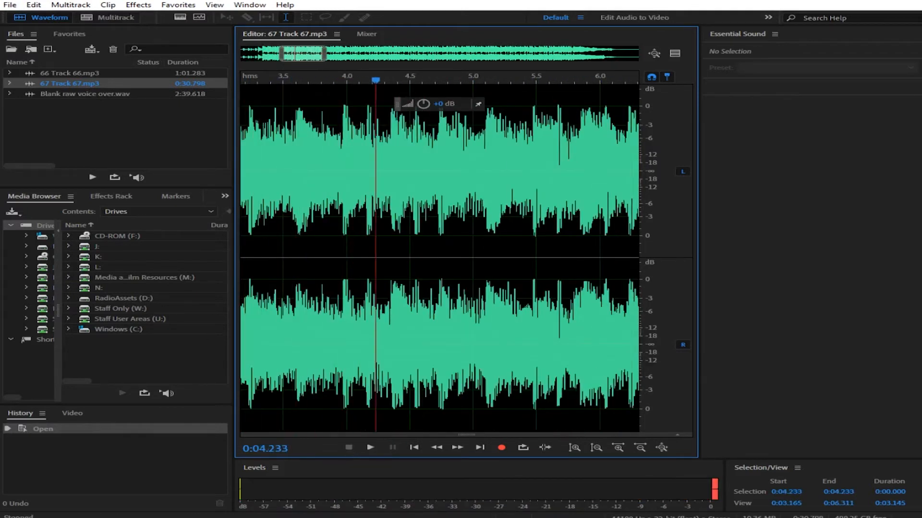
{"action": "left_click", "coordinate": [715, 490]}
Reduce the amplitude of the whole track with the on-waveform volume control so its peaks sit below 0 dB
{"action": "scroll", "coordinate": [461, 312], "scroll_direction": "down", "scroll_amount": 4}
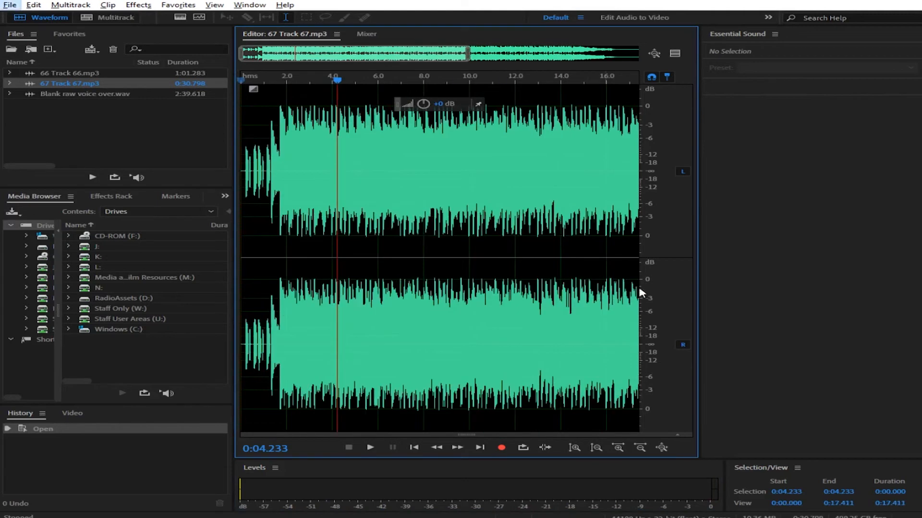
{"action": "scroll", "coordinate": [645, 293], "scroll_direction": "up", "scroll_amount": 1}
{"action": "left_click", "coordinate": [432, 320]}
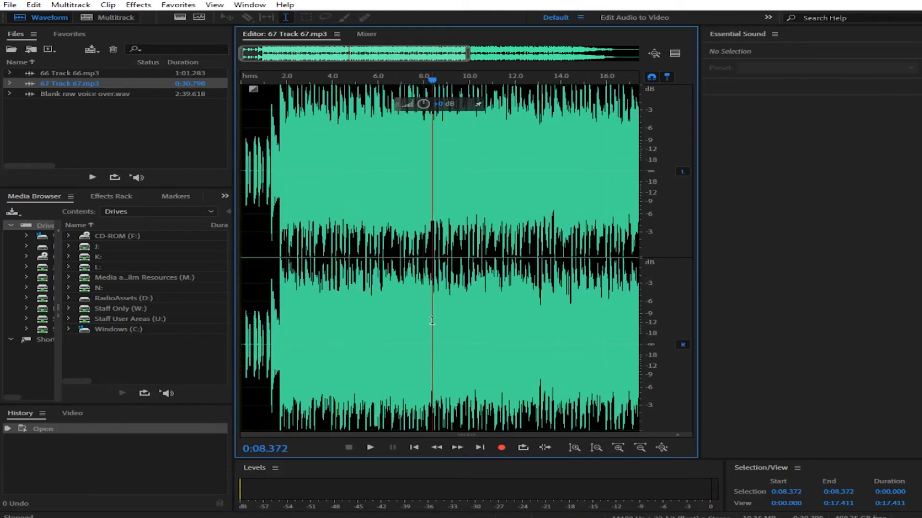
{"action": "scroll", "coordinate": [432, 320], "scroll_direction": "down", "scroll_amount": 2}
{"action": "key", "text": "alt"}
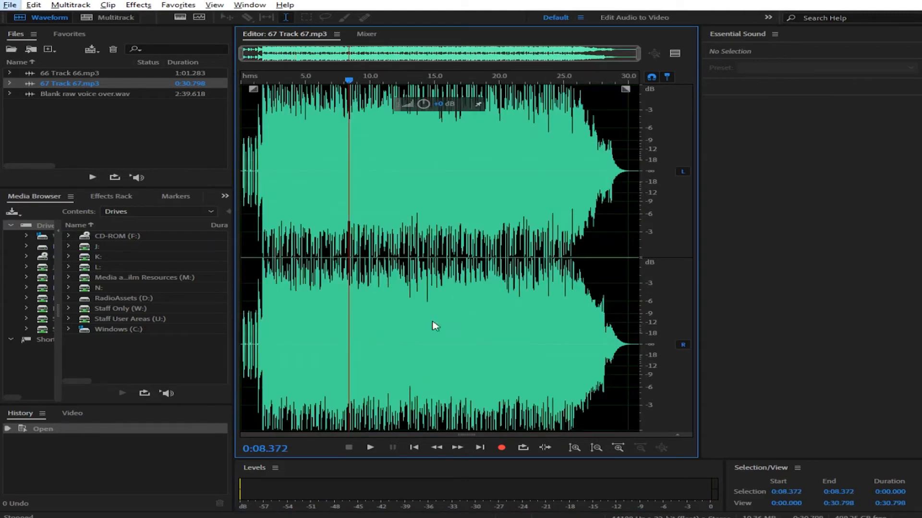
{"action": "left_click", "coordinate": [423, 102]}
{"action": "left_click_drag", "start_coordinate": [423, 102], "coordinate": [384, 86]}
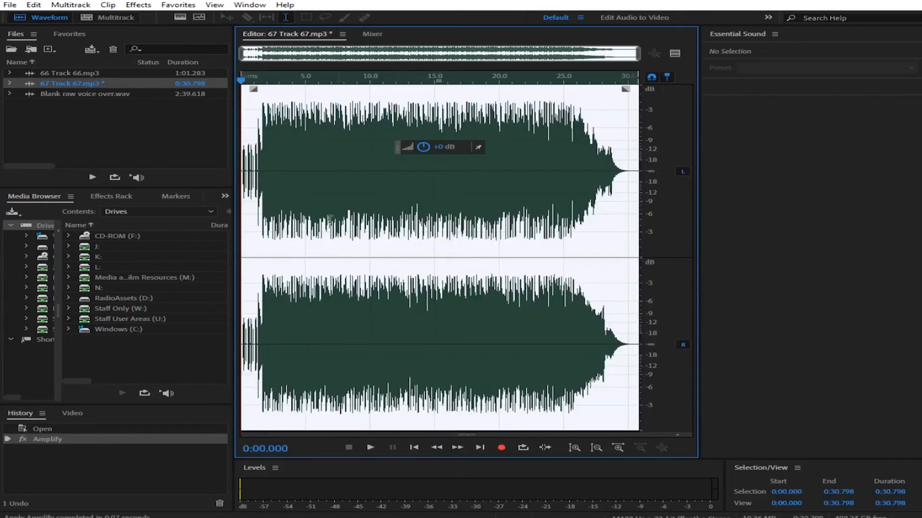
Play the quieter track from about 1.4 s in two passes to check its levels against clipping
{"action": "left_click", "coordinate": [261, 214]}
{"action": "key", "text": "space"}
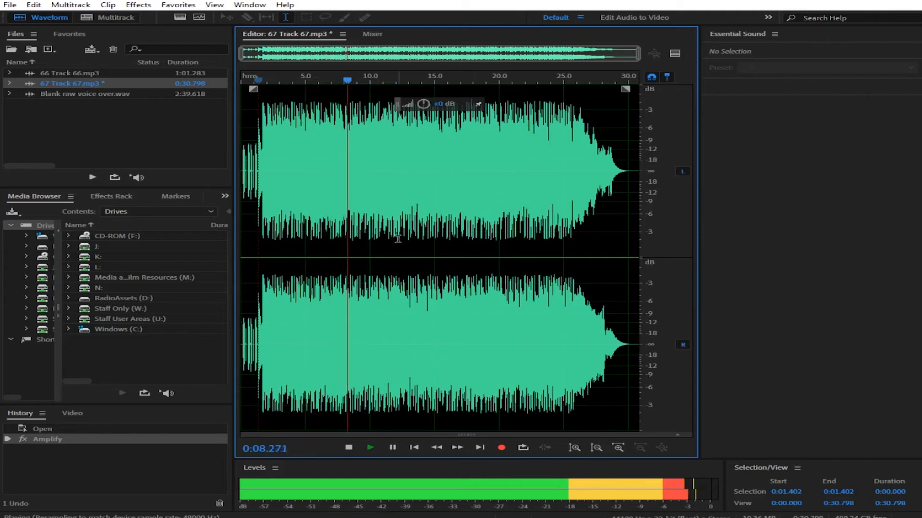
{"action": "key", "text": "space"}
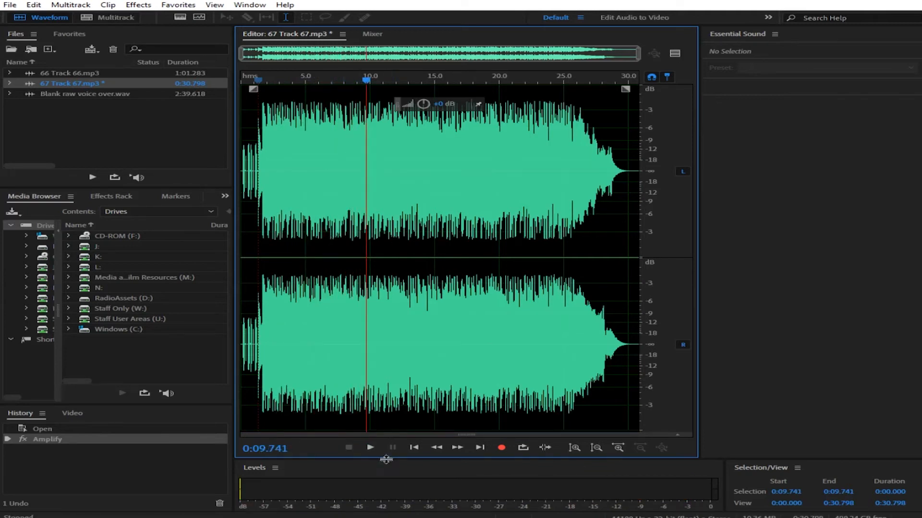
{"action": "left_click", "coordinate": [373, 450]}
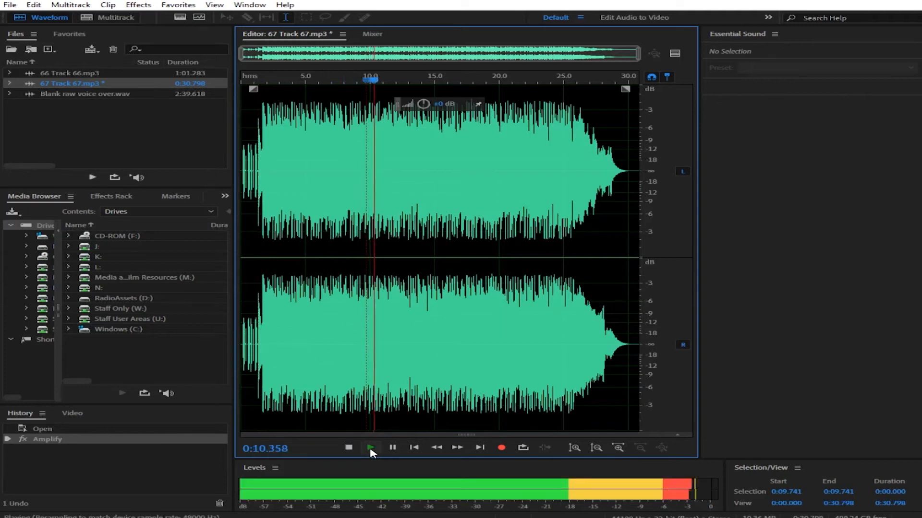
{"action": "left_click", "coordinate": [348, 448]}
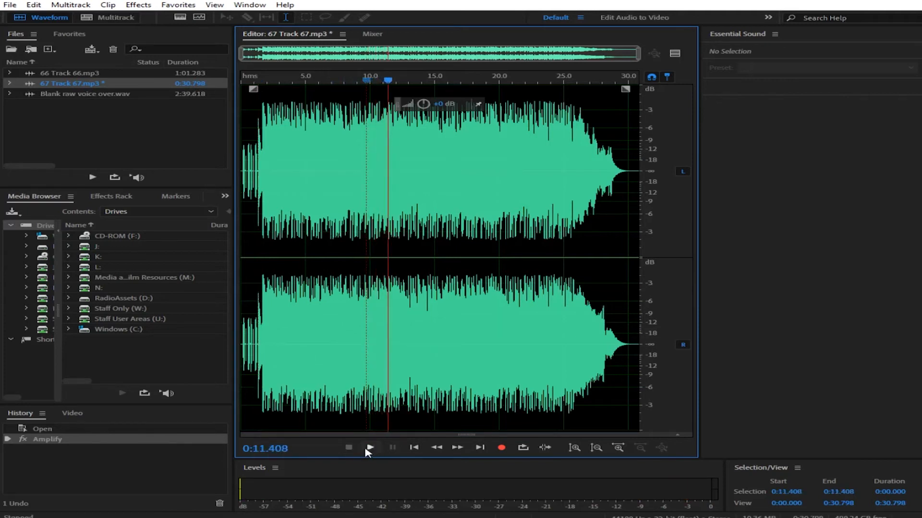
Place the playhead at 5 s and examine the peaks of the waveform around it
{"action": "left_click", "coordinate": [310, 173]}
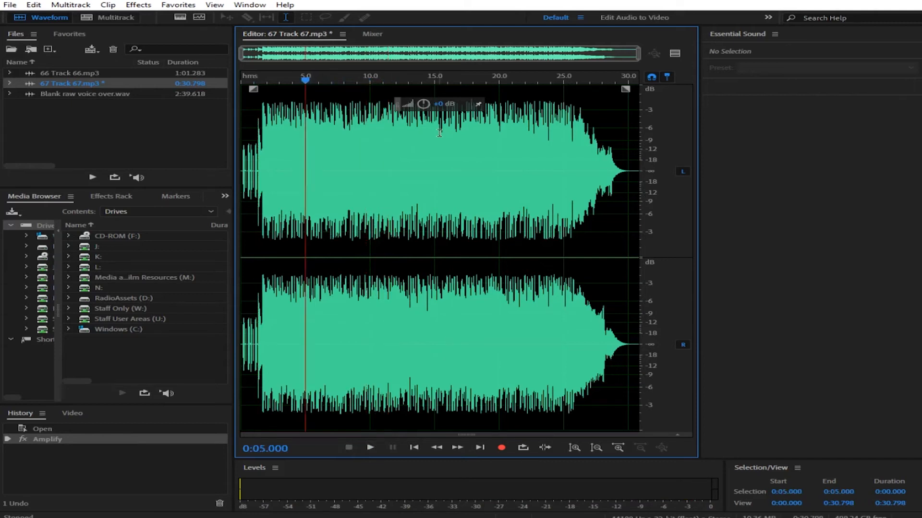
{"action": "scroll", "coordinate": [299, 134], "scroll_direction": "up", "scroll_amount": 5}
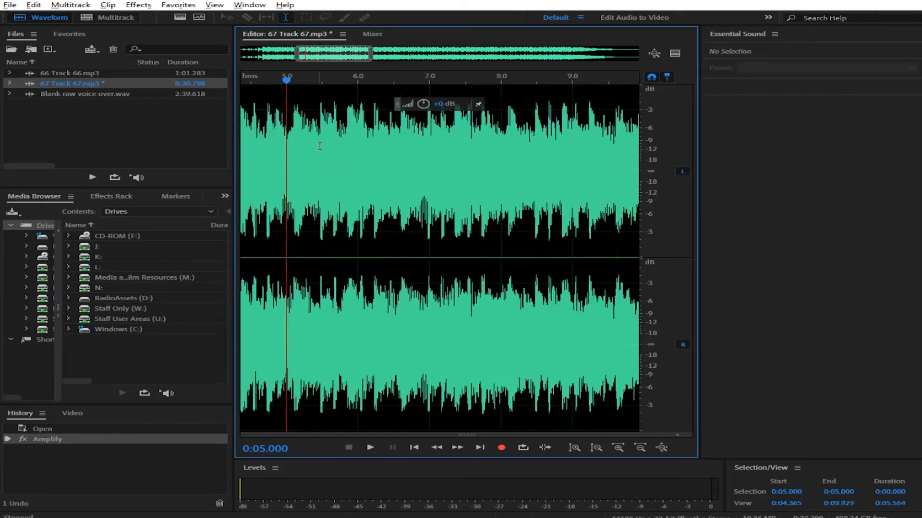
{"action": "scroll", "coordinate": [319, 144], "scroll_direction": "down", "scroll_amount": 5}
{"action": "key", "text": "alt"}
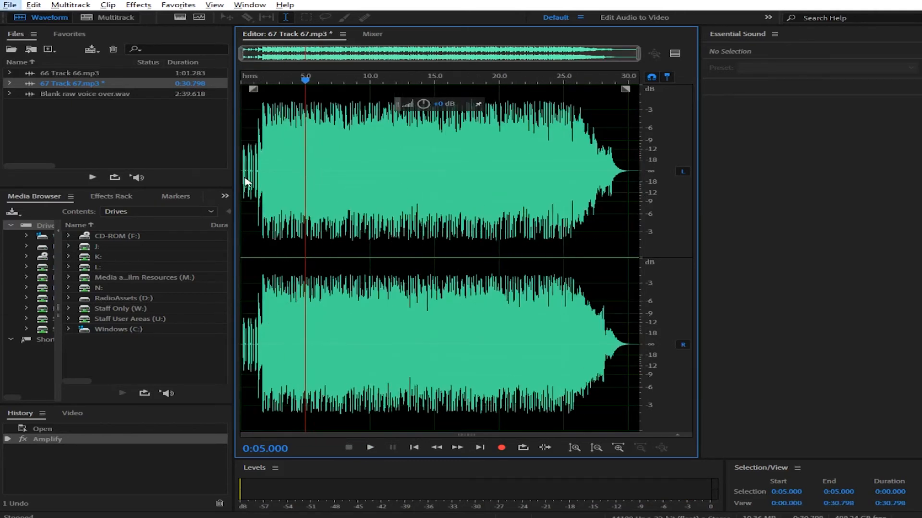
Select the quiet opening of the track from 0:00.000 to 0:01.721 and clear the selection
{"action": "scroll", "coordinate": [245, 178], "scroll_direction": "up", "scroll_amount": 5}
{"action": "scroll", "coordinate": [245, 177], "scroll_direction": "down", "scroll_amount": 2}
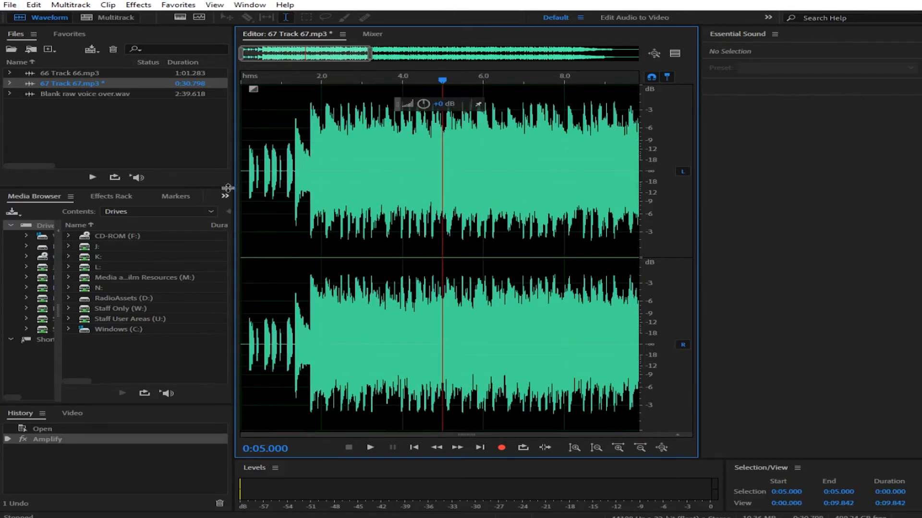
{"action": "left_click", "coordinate": [245, 174]}
{"action": "left_click_drag", "start_coordinate": [245, 174], "coordinate": [307, 144]}
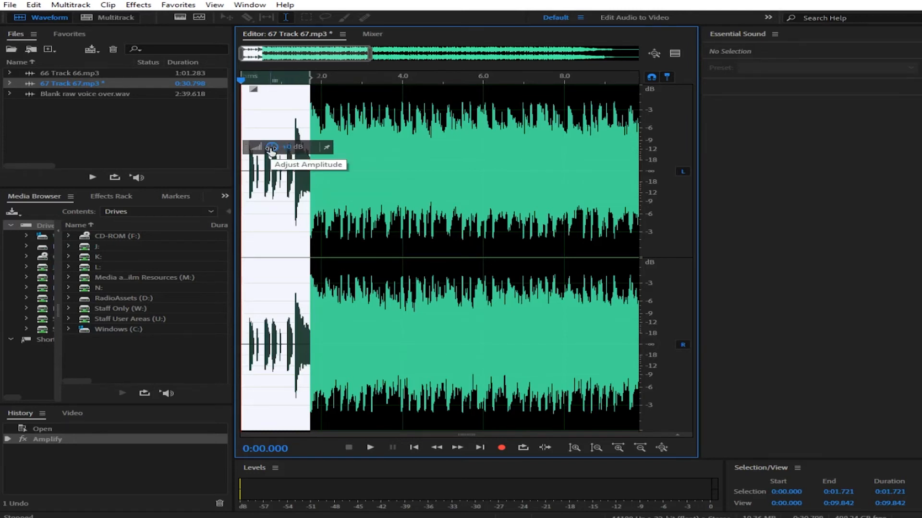
{"action": "left_click", "coordinate": [370, 164]}
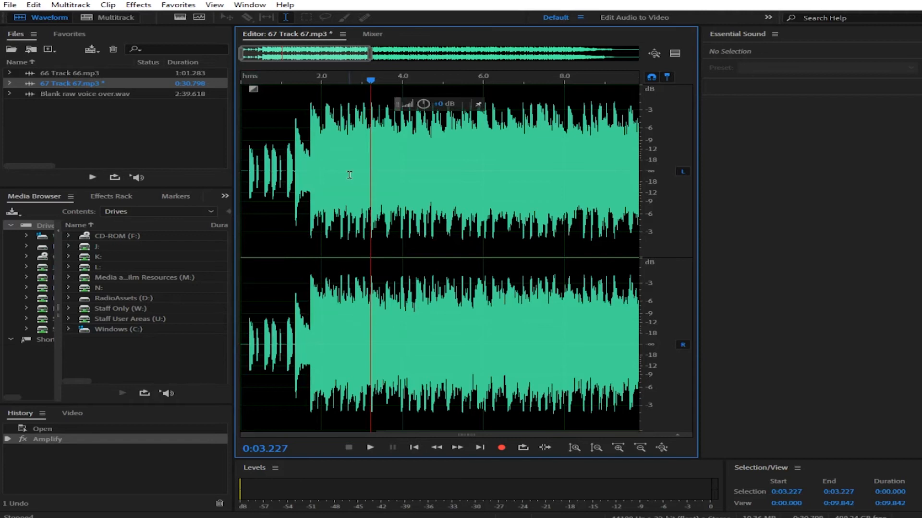
Show the whole track and examine the effect categories, including Noise Reduction / Restoration, Delay and Echo, and Amplitude and Compression
{"action": "scroll", "coordinate": [363, 188], "scroll_direction": "down", "scroll_amount": 3}
{"action": "key", "text": "alt"}
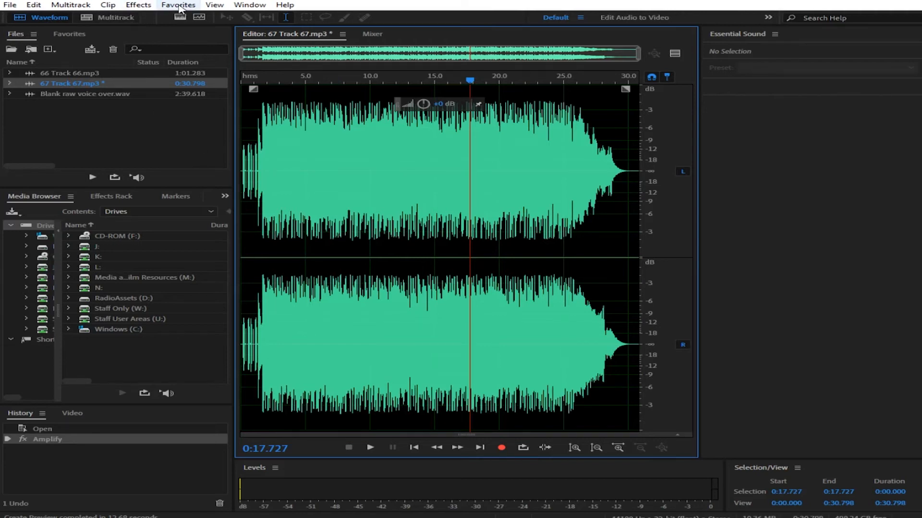
{"action": "left_click", "coordinate": [138, 5]}
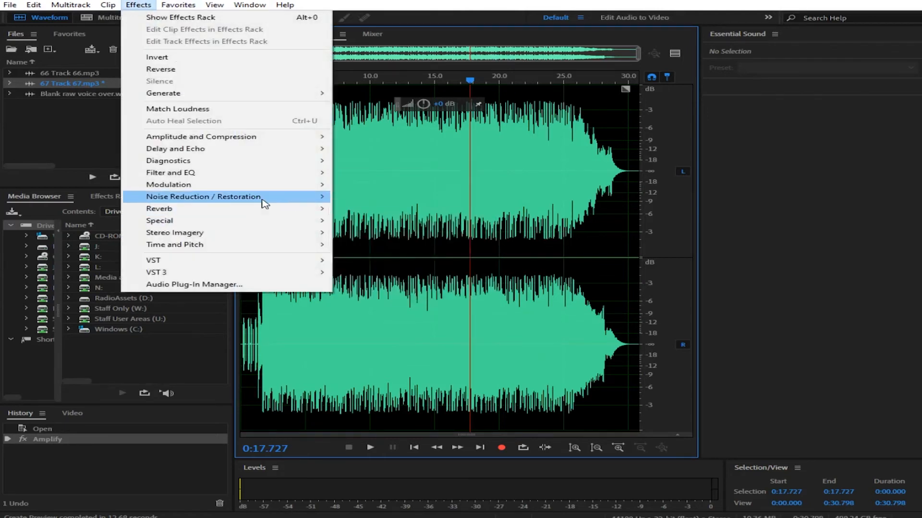
{"action": "mouse_move", "coordinate": [263, 201]}
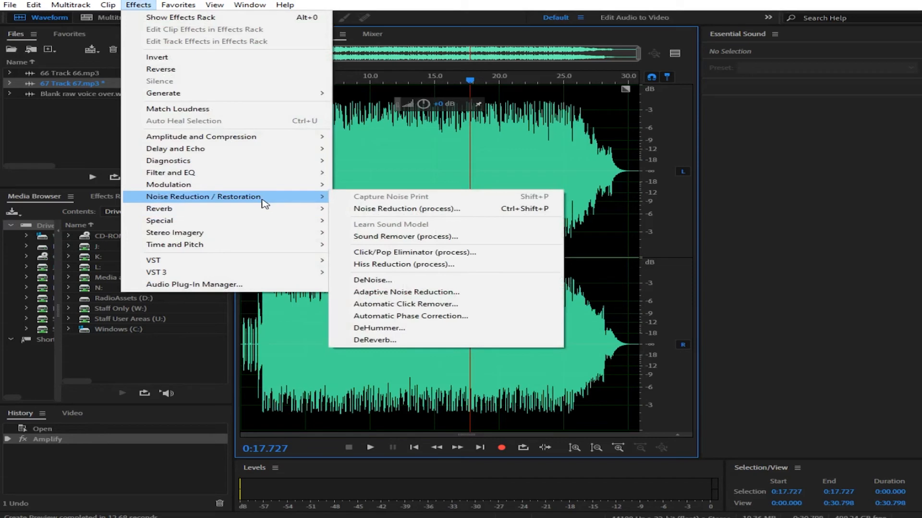
{"action": "mouse_move", "coordinate": [251, 179]}
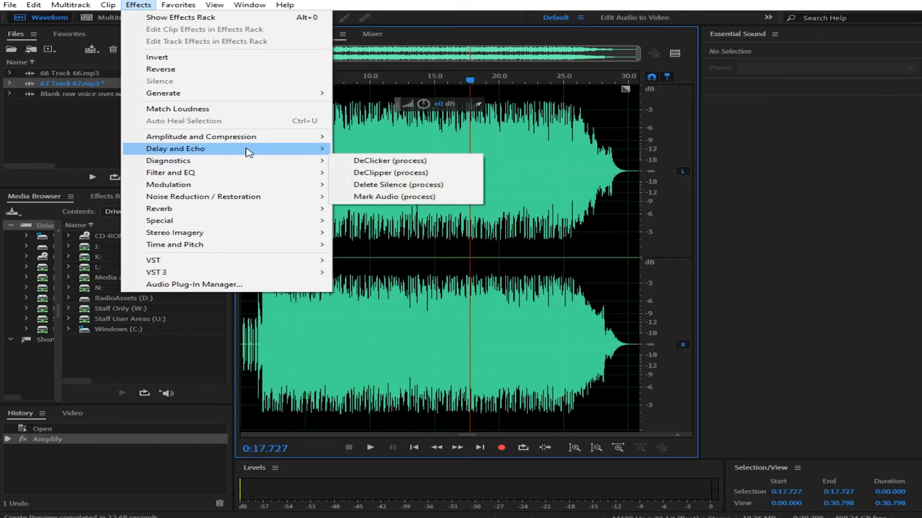
{"action": "mouse_move", "coordinate": [249, 152]}
{"action": "mouse_move", "coordinate": [264, 138]}
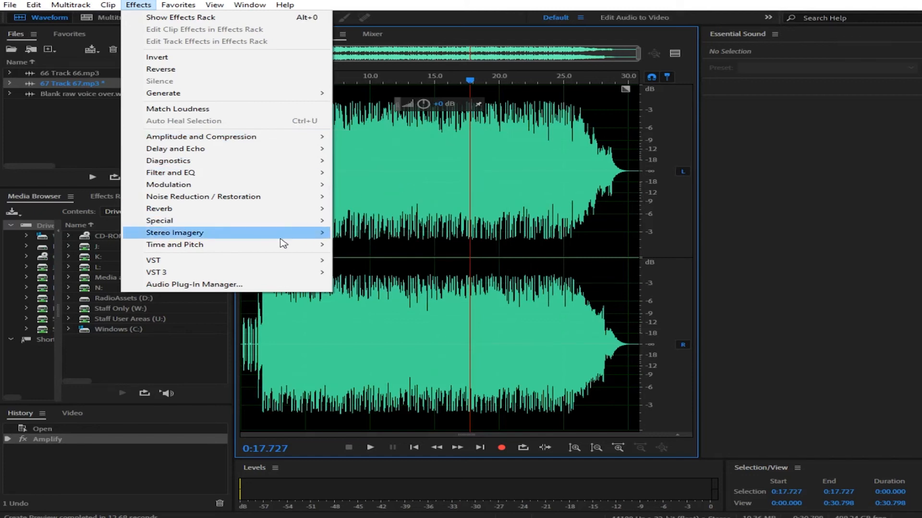
Set a 52.43% stretch for the whole track in the Stretch and Pitch effect and preview the result
{"action": "mouse_move", "coordinate": [286, 251]}
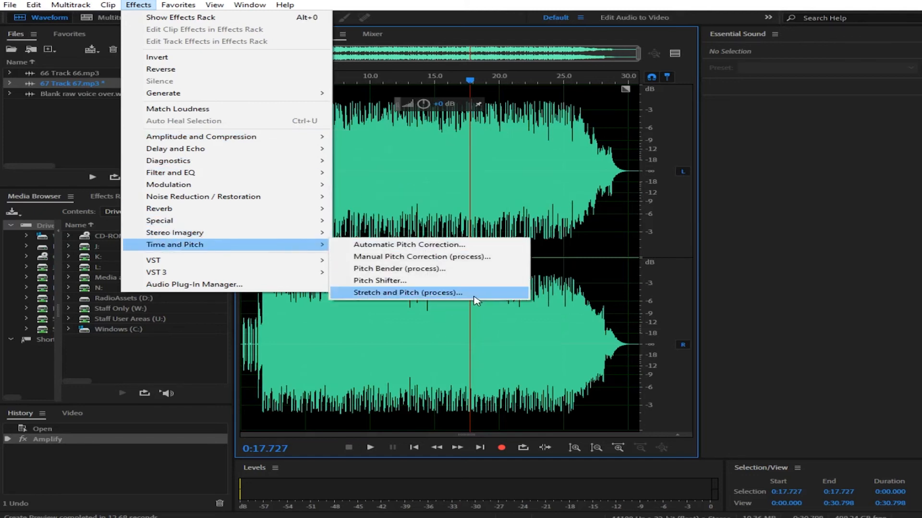
{"action": "left_click", "coordinate": [473, 293]}
{"action": "left_click_drag", "start_coordinate": [558, 343], "coordinate": [553, 344]}
{"action": "left_click", "coordinate": [467, 423]}
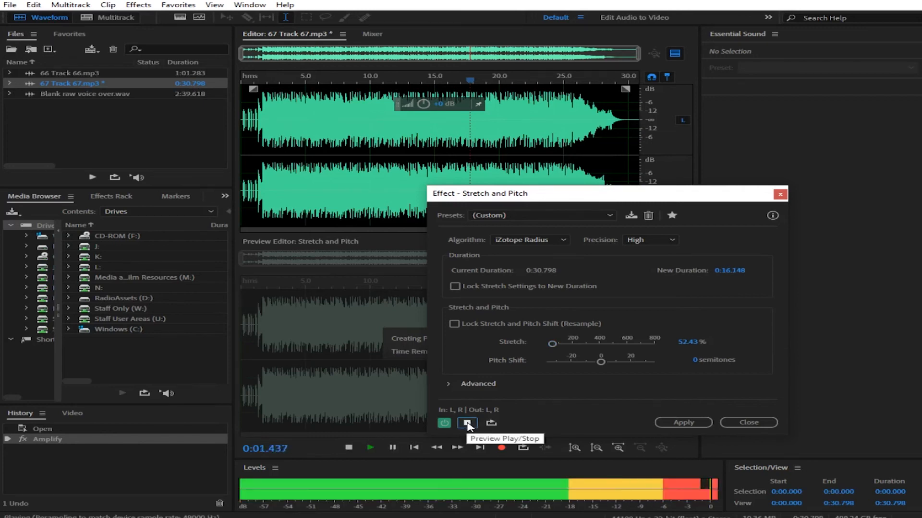
{"action": "left_click", "coordinate": [467, 424]}
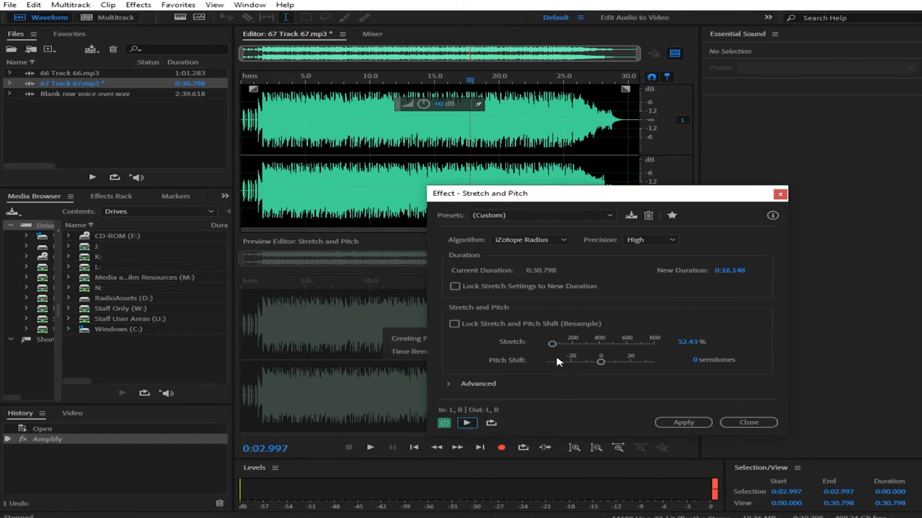
Try a 210.99% stretch and a 9.66-semitone pitch shift in the effect while previewing the track
{"action": "left_click_drag", "start_coordinate": [552, 344], "coordinate": [579, 346]}
{"action": "left_click", "coordinate": [466, 424]}
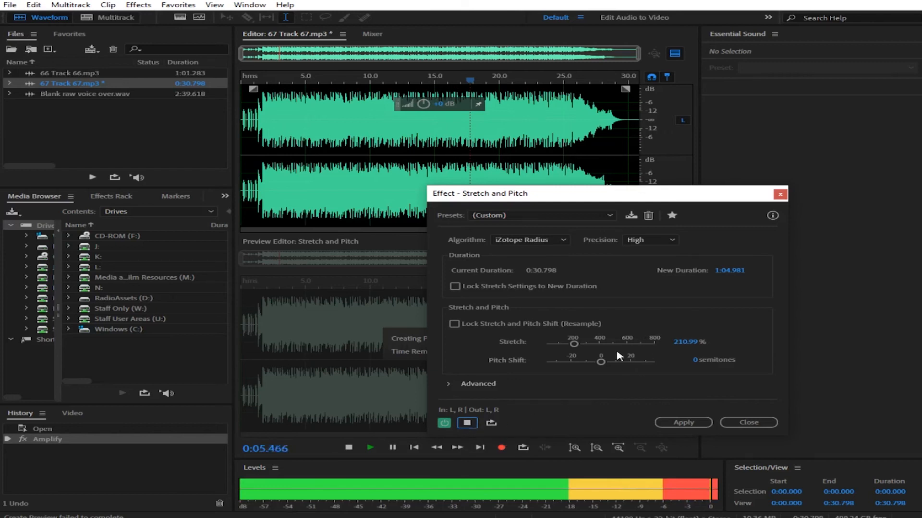
{"action": "mouse_move", "coordinate": [600, 362]}
{"action": "left_mouse_down"}
{"action": "mouse_move", "coordinate": [585, 363]}
{"action": "mouse_move", "coordinate": [615, 362]}
{"action": "left_mouse_up"}
{"action": "left_click", "coordinate": [467, 423]}
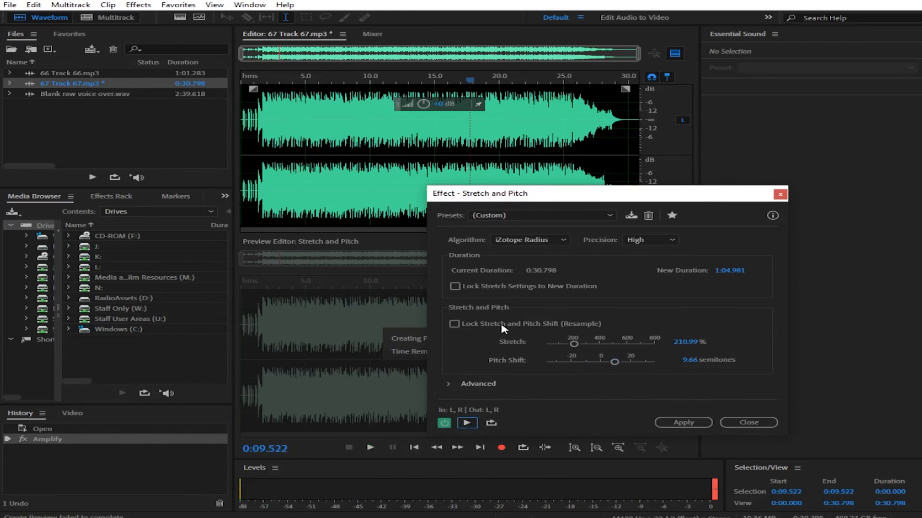
Preview the stretched and pitch-shifted track from its start, and close Stretch and Pitch without applying it
{"action": "left_click_drag", "start_coordinate": [537, 194], "coordinate": [501, 158]}
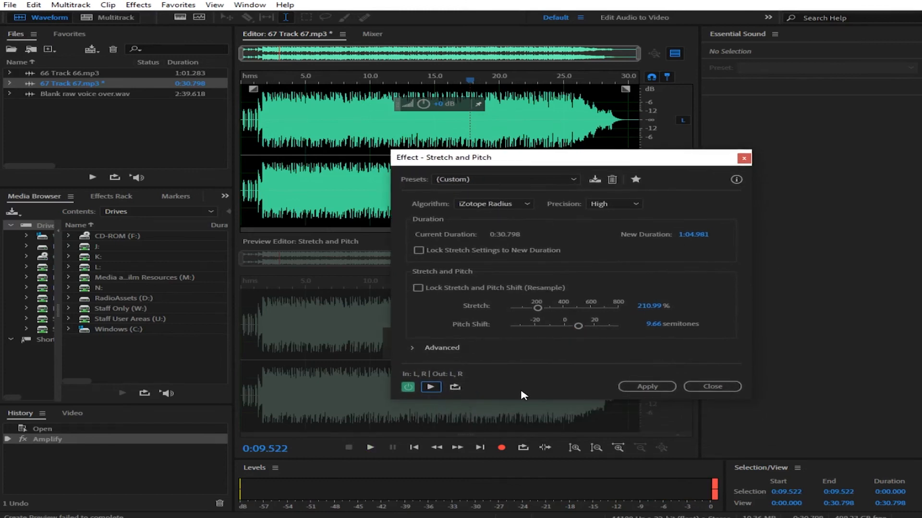
{"action": "left_click", "coordinate": [430, 387]}
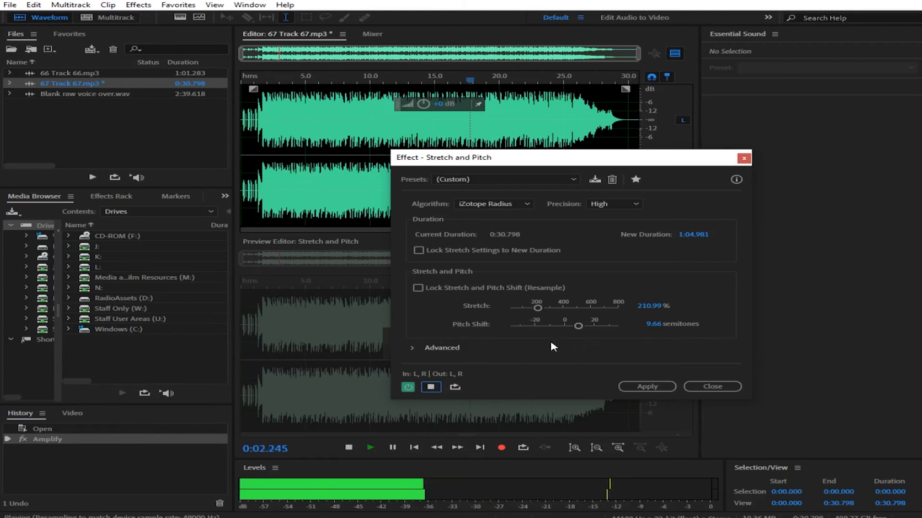
{"action": "left_click", "coordinate": [431, 387]}
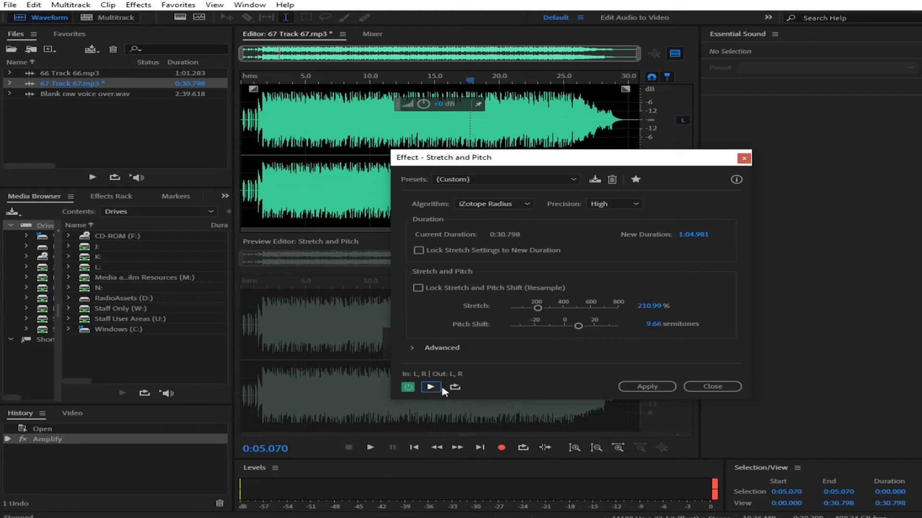
{"action": "left_click", "coordinate": [708, 389]}
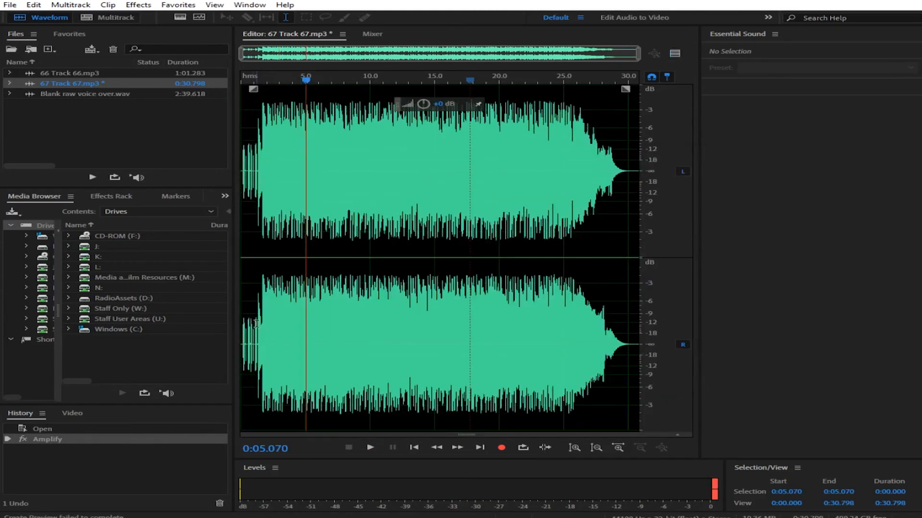
Play the unprocessed track briefly from 0:05.070 and apply the Telephone Voice favorite to the whole track
{"action": "key", "text": "space"}
{"action": "key", "text": "space"}
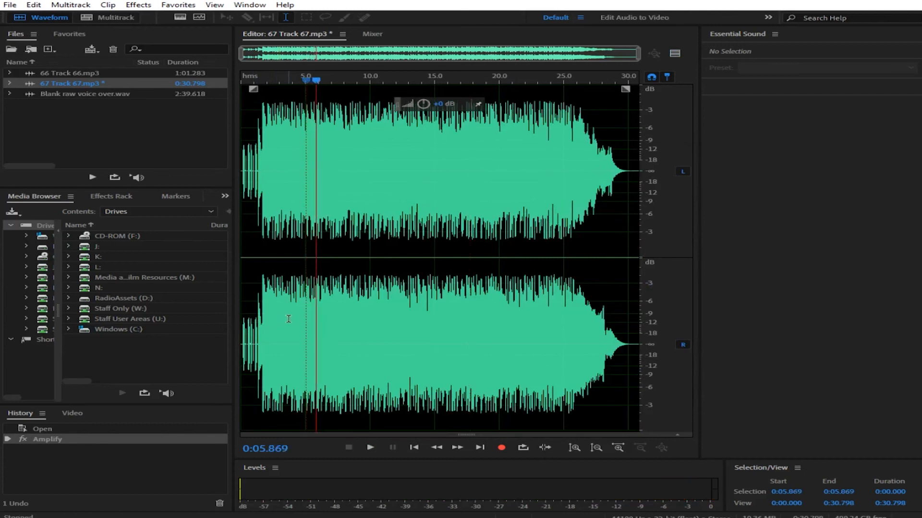
{"action": "left_click", "coordinate": [179, 6]}
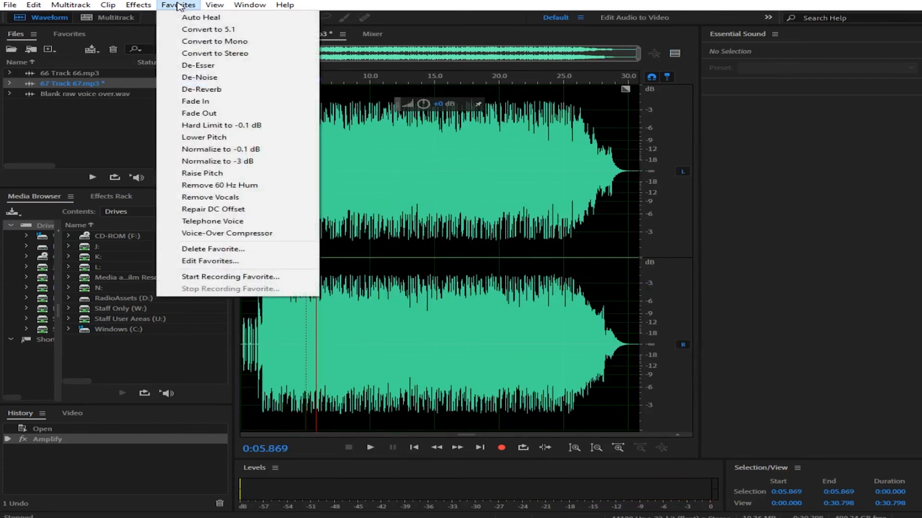
{"action": "left_click", "coordinate": [272, 223]}
Play the telephone-filtered track from 0:02.692 to hear the effect
{"action": "left_click", "coordinate": [275, 193]}
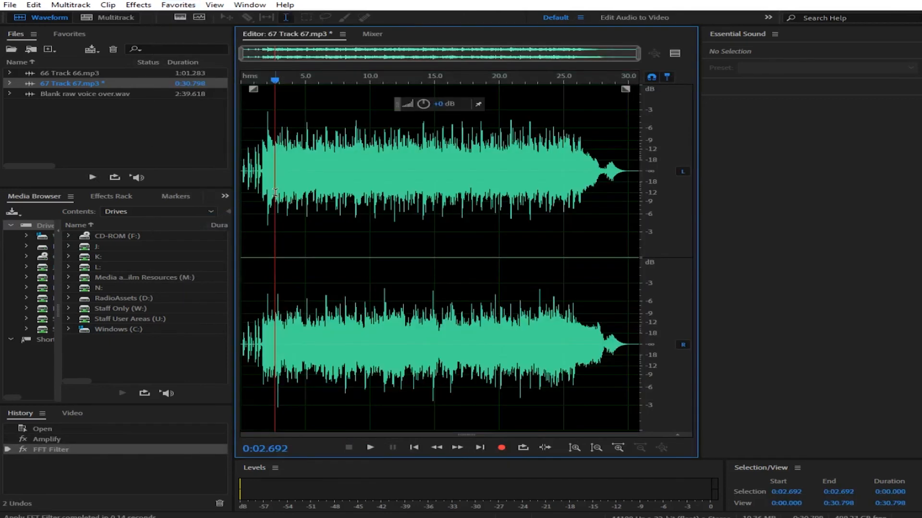
{"action": "key", "text": "space"}
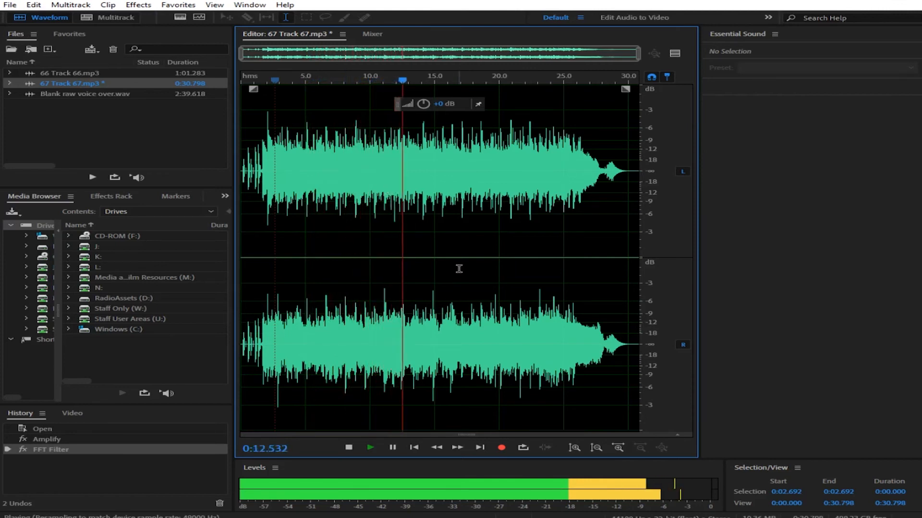
{"action": "key", "text": "space"}
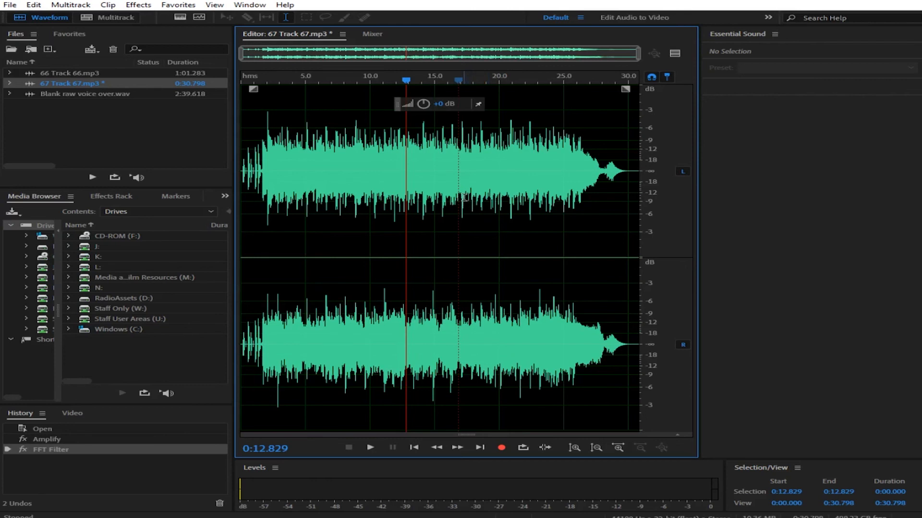
Undo the Telephone Voice effect and clear the whole-track selection
{"action": "left_click", "coordinate": [463, 314]}
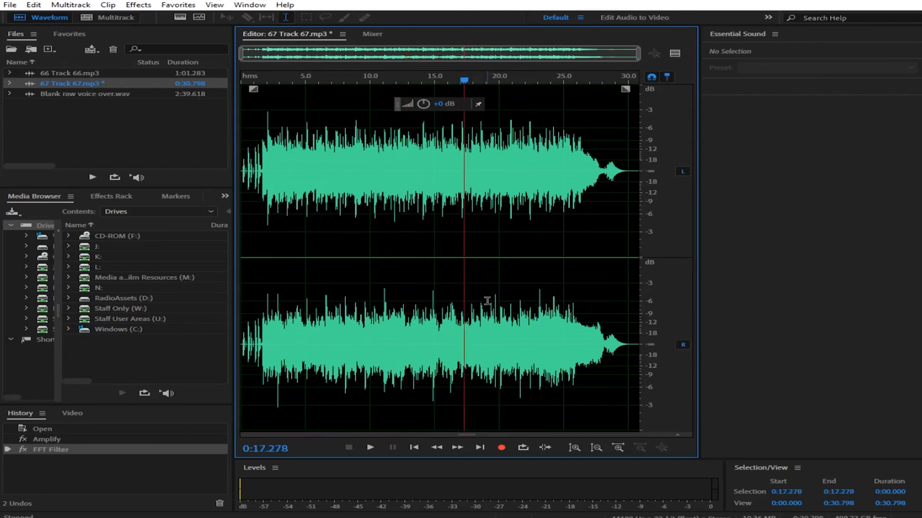
{"action": "key", "text": "ctrl+z"}
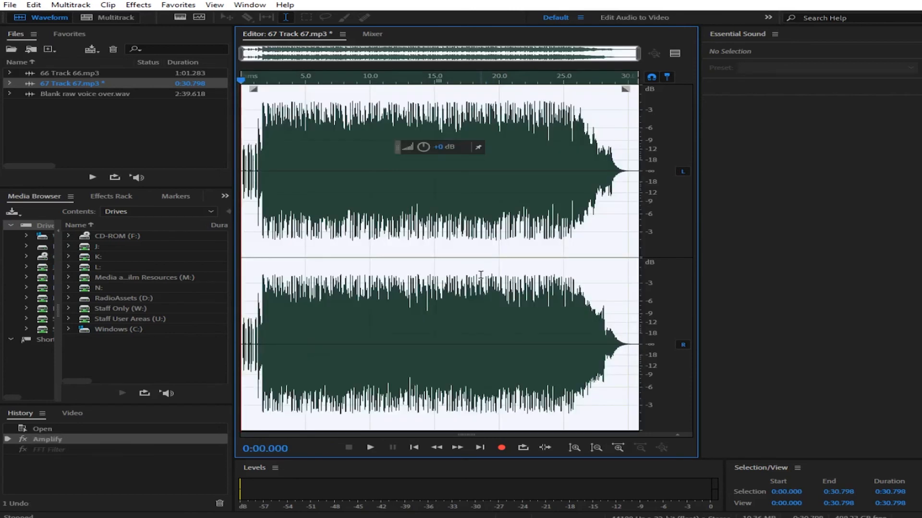
{"action": "left_click", "coordinate": [487, 209]}
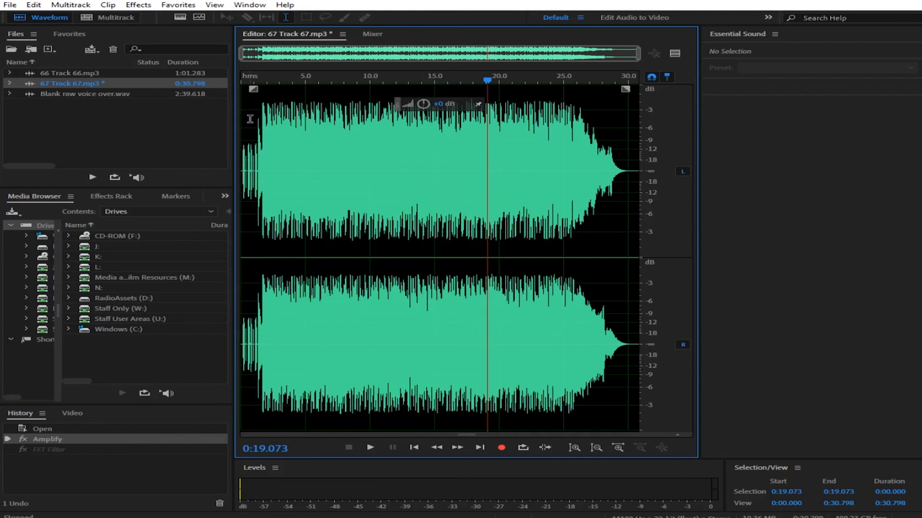
Set up a copy of the track as 67 Track 67.wav in Wave PCM format, and cancel without saving
{"action": "left_click", "coordinate": [10, 6]}
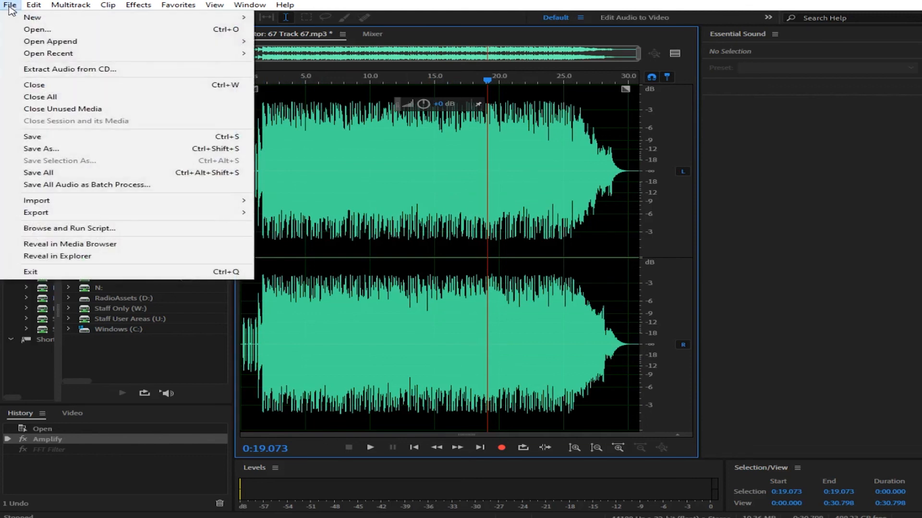
{"action": "left_click", "coordinate": [163, 151]}
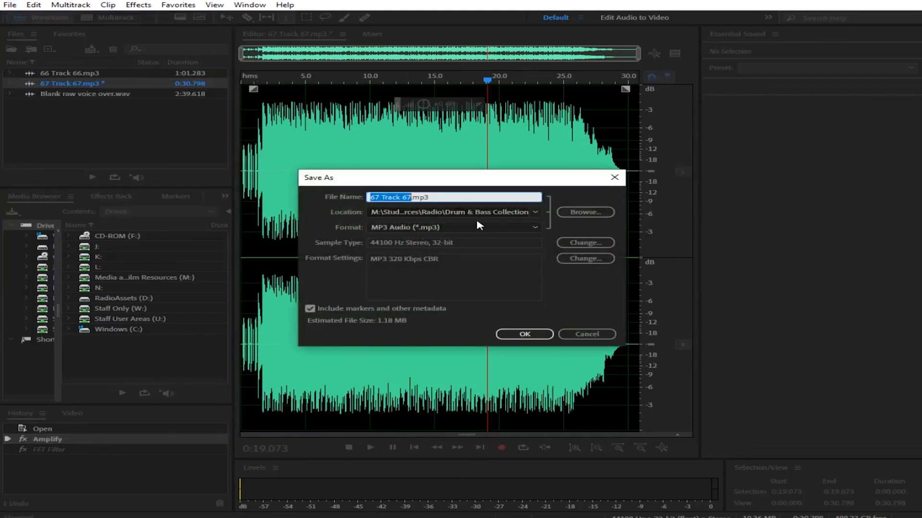
{"action": "left_click", "coordinate": [519, 231]}
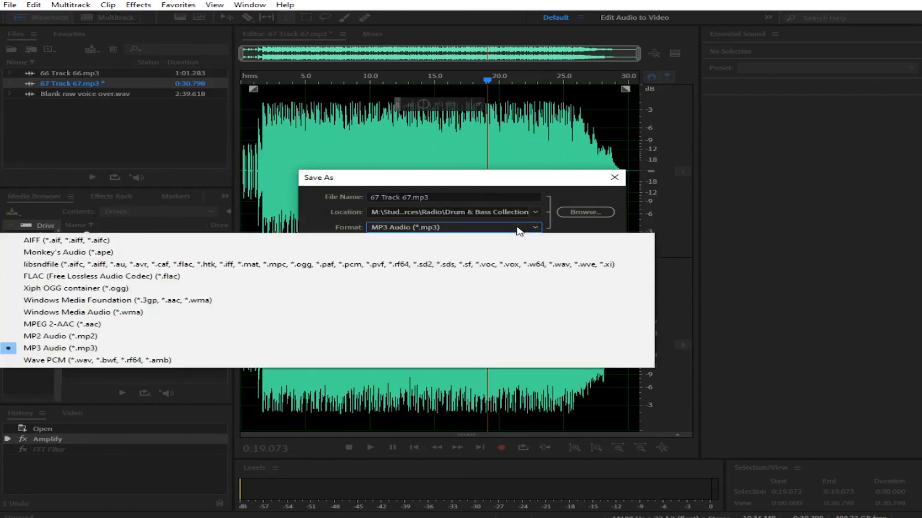
{"action": "left_click", "coordinate": [85, 363]}
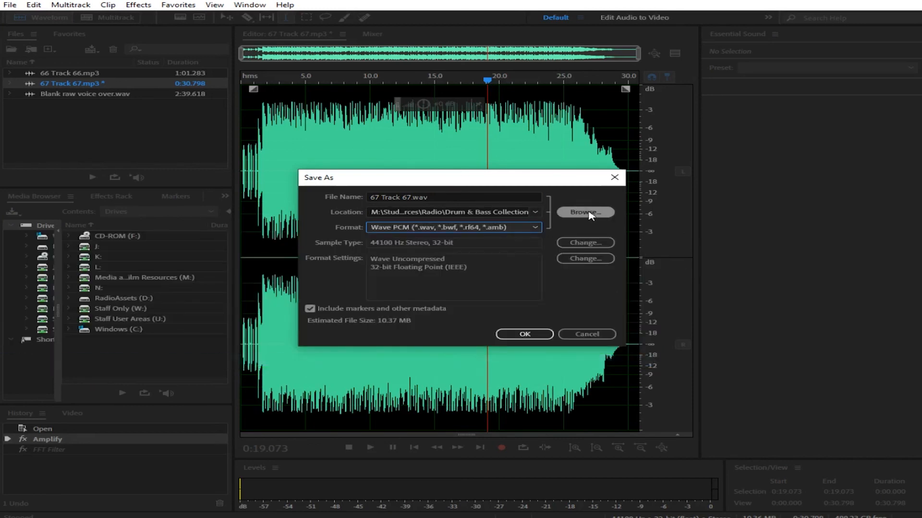
{"action": "left_click", "coordinate": [508, 339]}
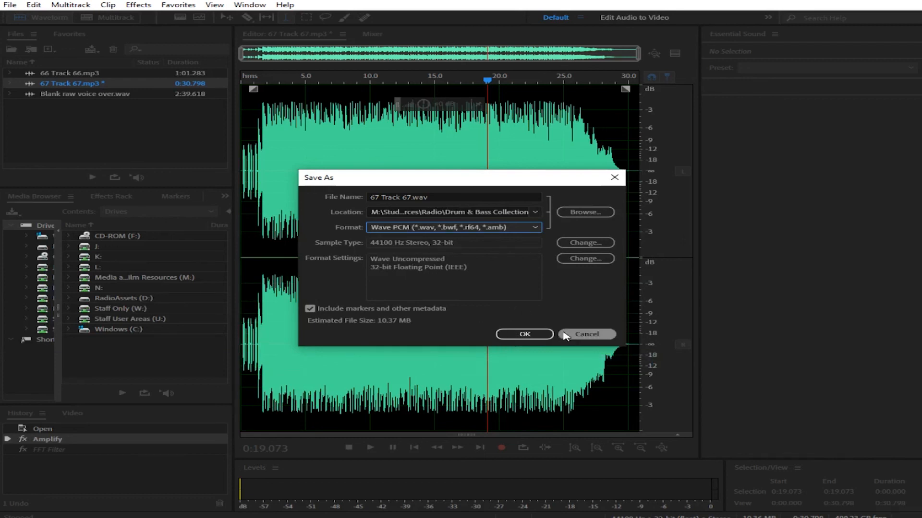
{"action": "left_click", "coordinate": [587, 335]}
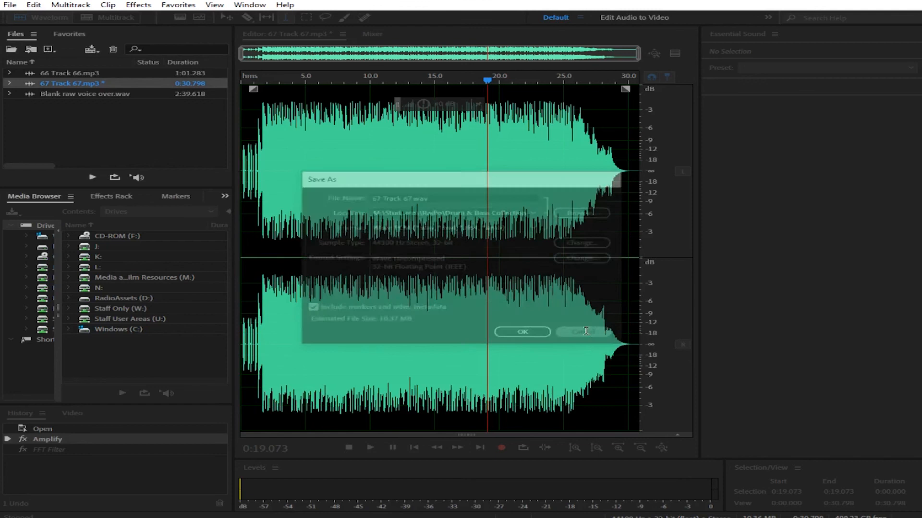